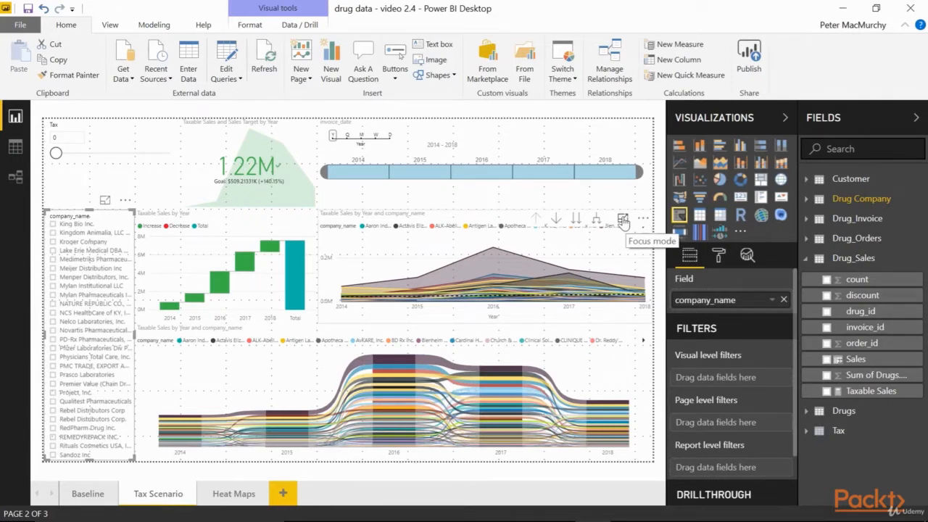
# View the data behind the Taxable Sales by Year and company_name area chart with the table below it, and return to the report
pyautogui.click(643, 220)
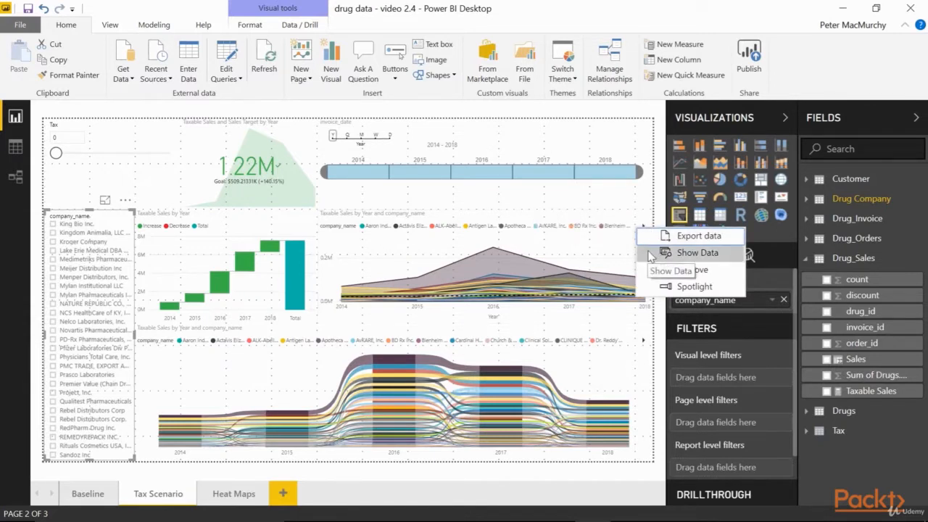
pyautogui.click(650, 253)
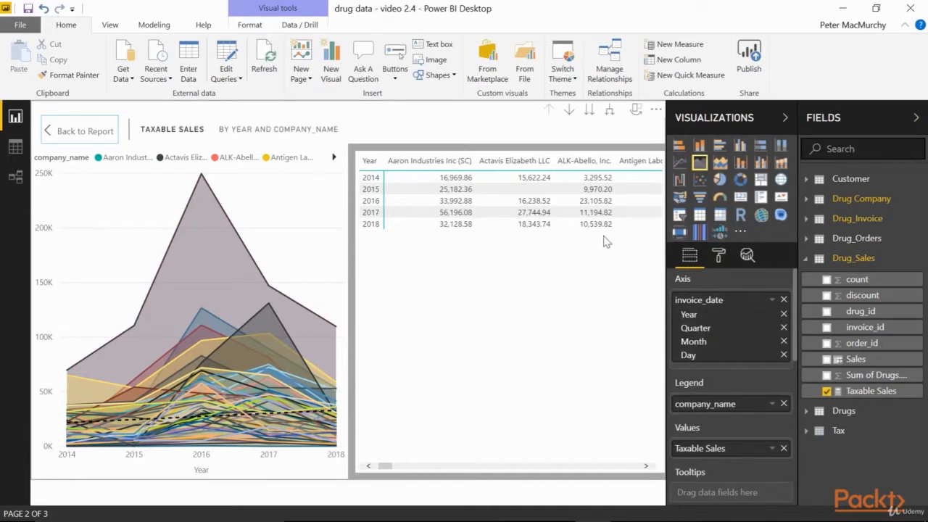
pyautogui.click(636, 112)
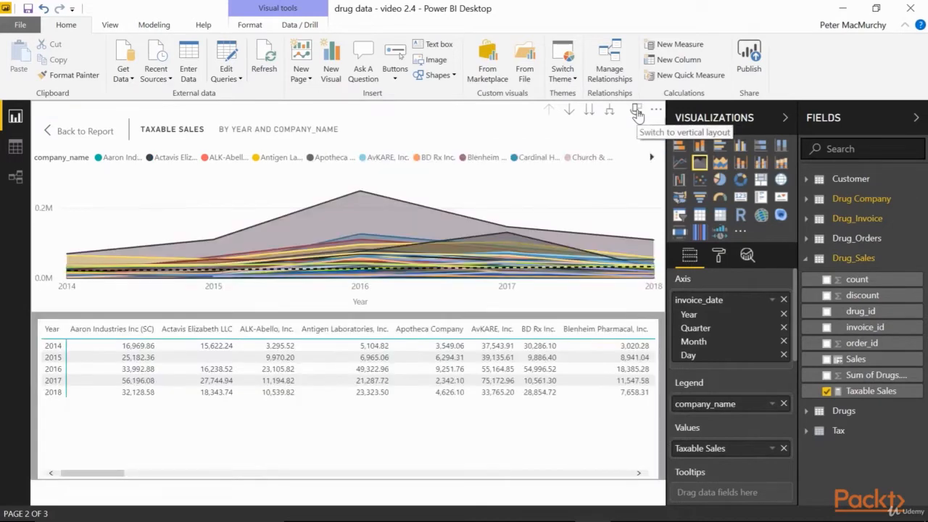
pyautogui.click(83, 131)
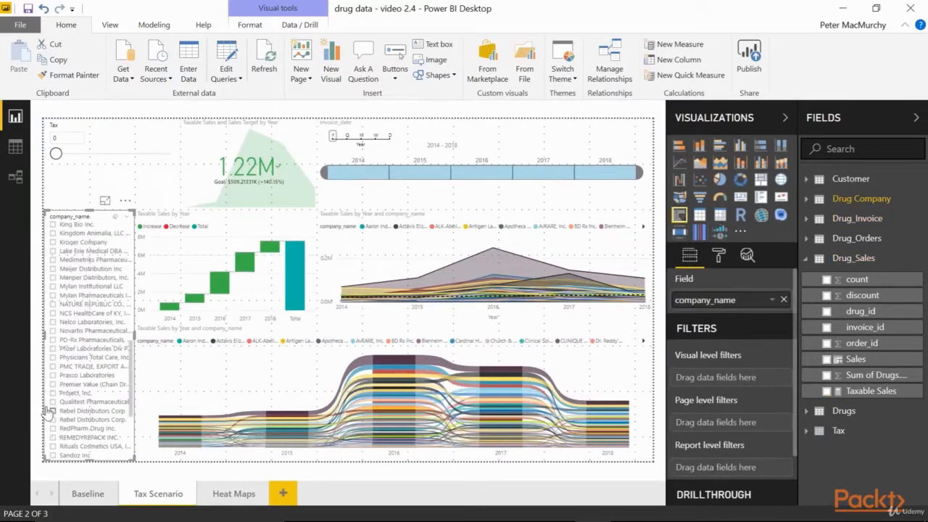
# Filter the report page to Nelco Laboratories, Inc. and the year 2017
pyautogui.click(52, 321)
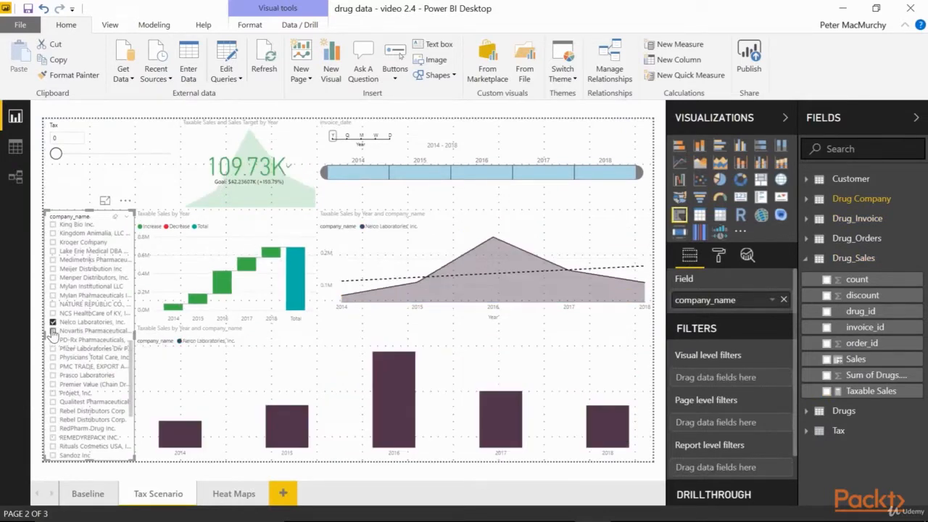
pyautogui.click(543, 172)
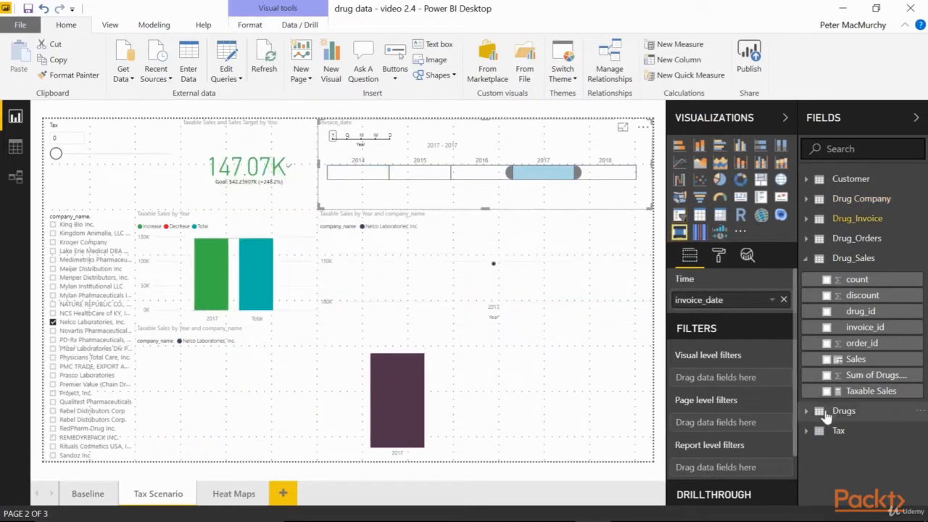
# Add the Sales field to the area chart's tooltips and set the Tax slicer to 40
pyautogui.click(612, 295)
pyautogui.moveTo(826, 358); pyautogui.dragTo(736, 494)
pyautogui.moveTo(56, 153); pyautogui.dragTo(169, 153)
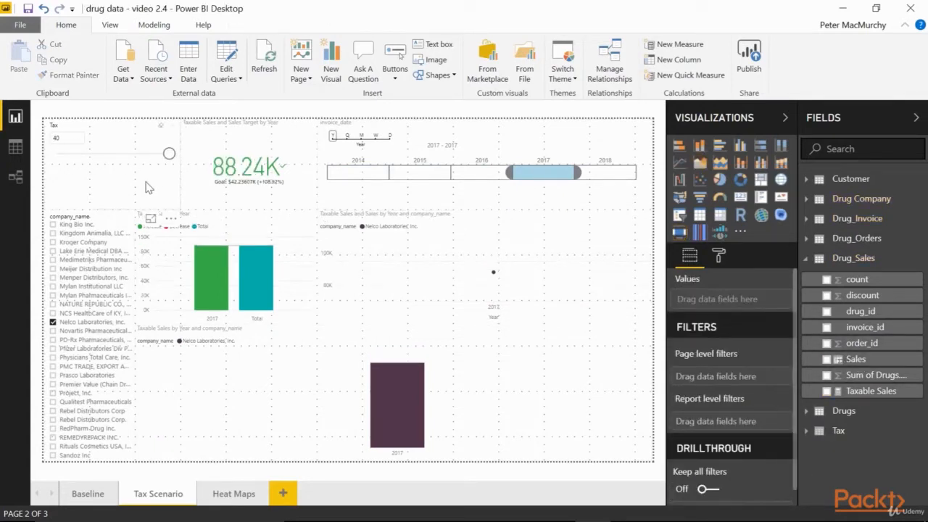
# Show the data table behind the Taxable Sales and Sales area chart
pyautogui.click(643, 218)
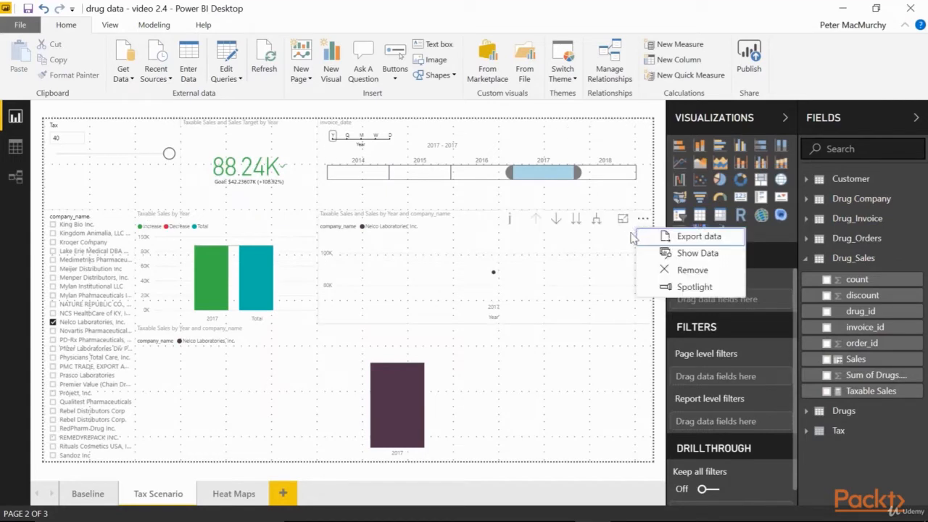
pyautogui.click(661, 253)
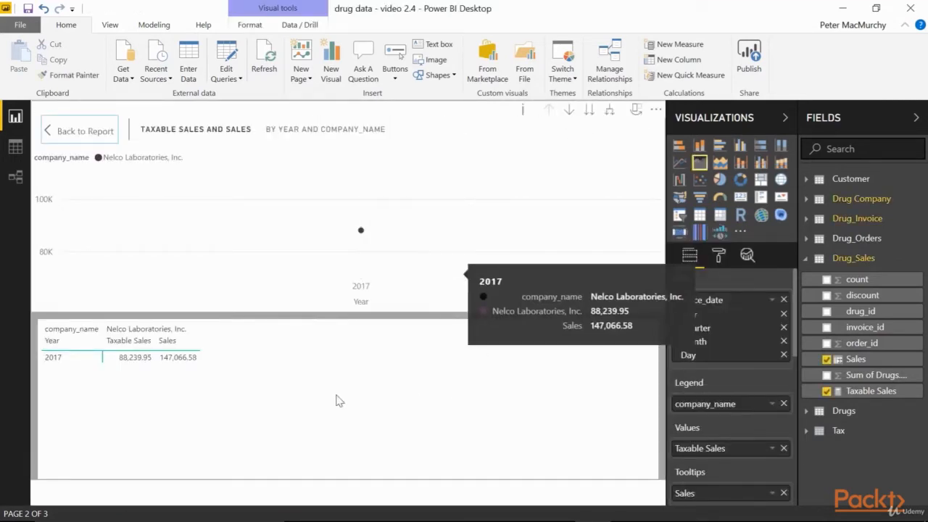
pyautogui.moveTo(143, 359)
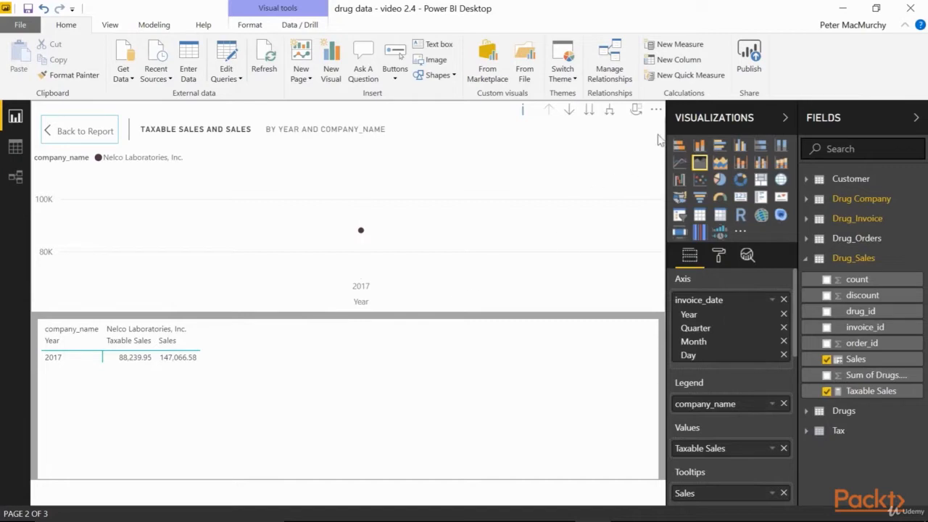
# Export the chart's data to the Section 2 Data folder as Taxable Sales and Sales by Year and company_name.csv, selecting the folder's path before saving
pyautogui.click(655, 111)
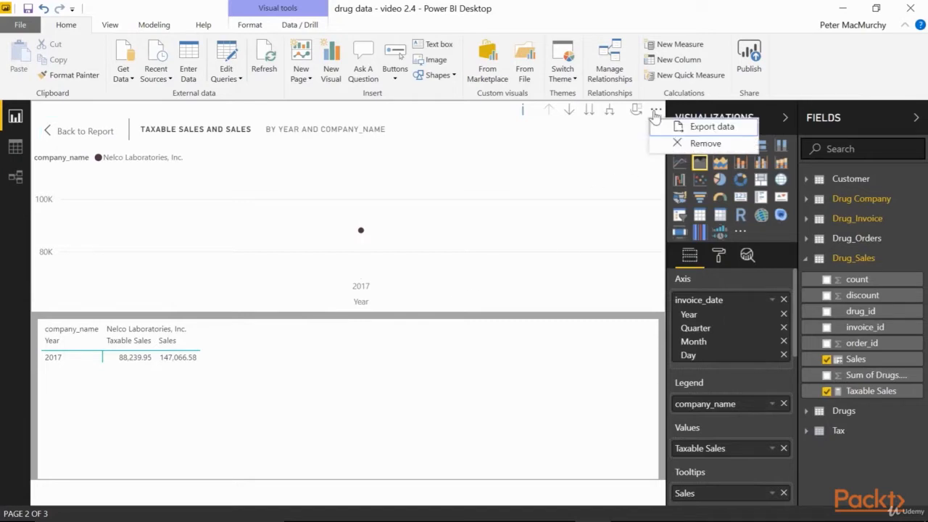
pyautogui.click(662, 127)
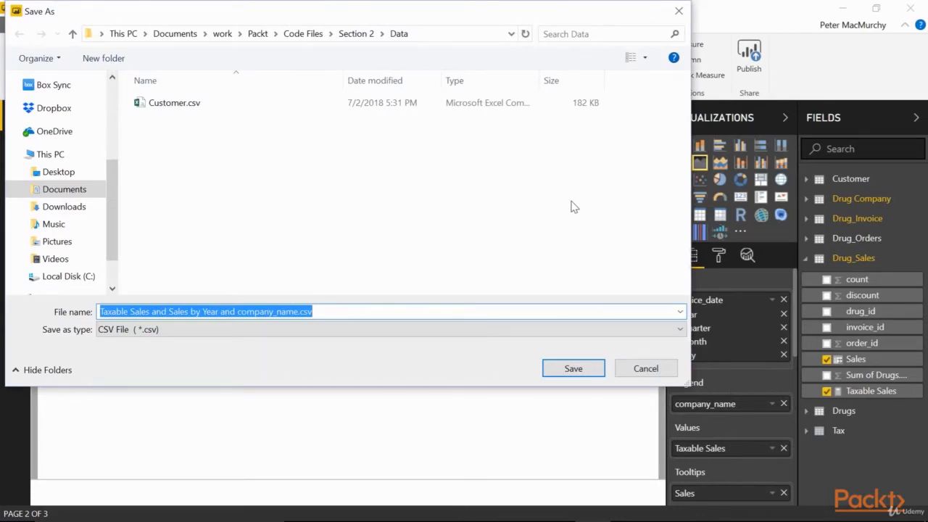
pyautogui.click(452, 37)
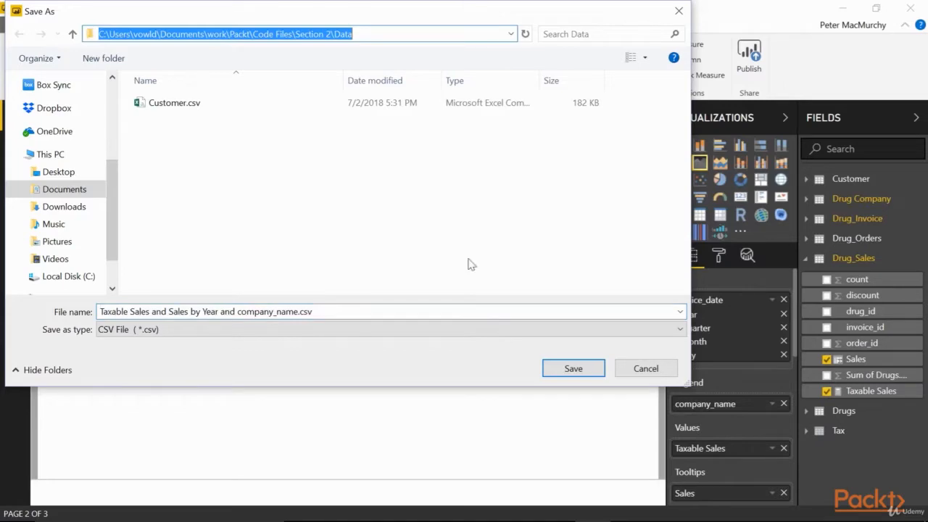
pyautogui.click(592, 369)
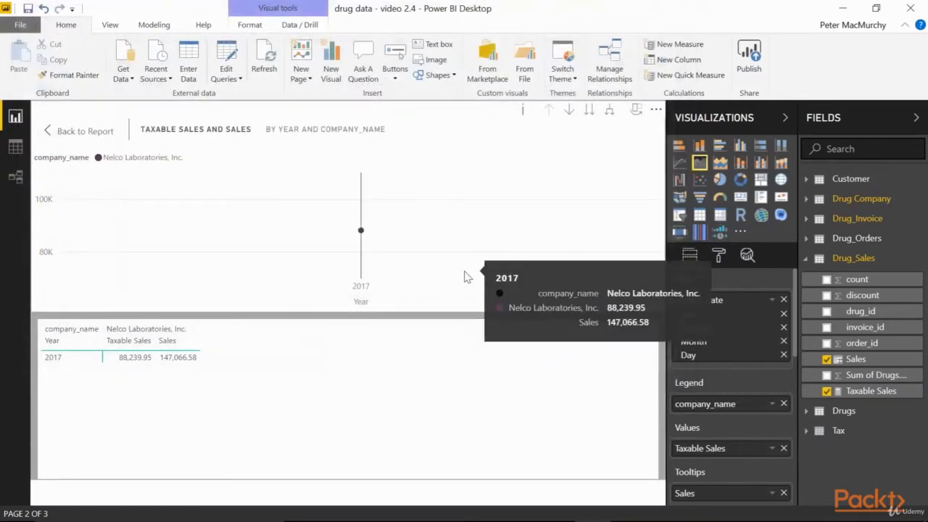
# In File Explorer, go to the Section 2 Data folder and open Taxable Sales and Sales by Year and company_name.csv in Excel
pyautogui.press('super+e')
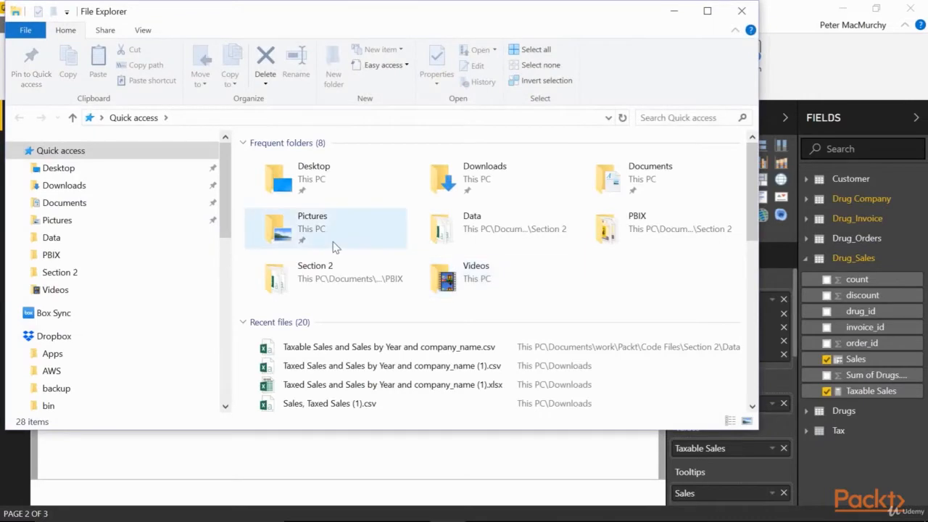
pyautogui.click(298, 117)
pyautogui.write('C:\\Users\\vowid\\Documents\\work\\Packt\\Code Files\\Section 2\\Data')
pyautogui.hotkey('ctrl', 'a')
pyautogui.press('Return')
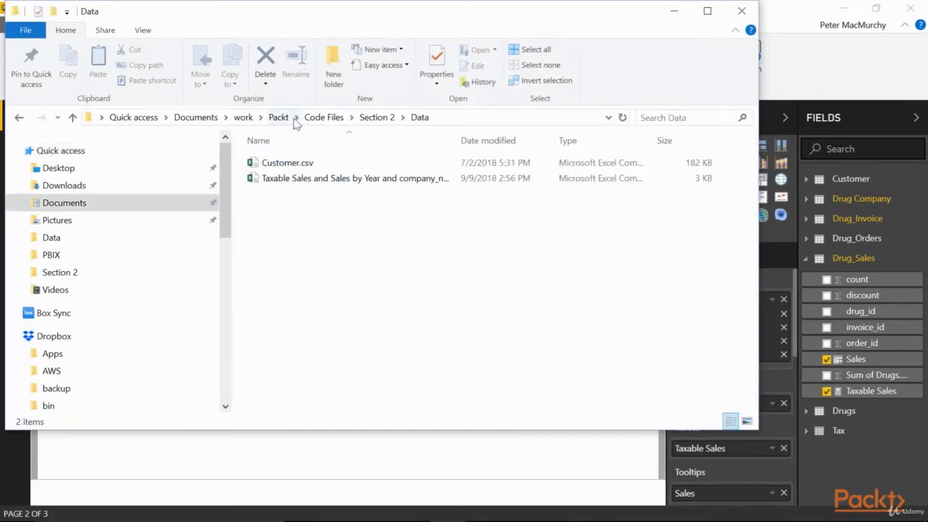
pyautogui.doubleClick(285, 179)
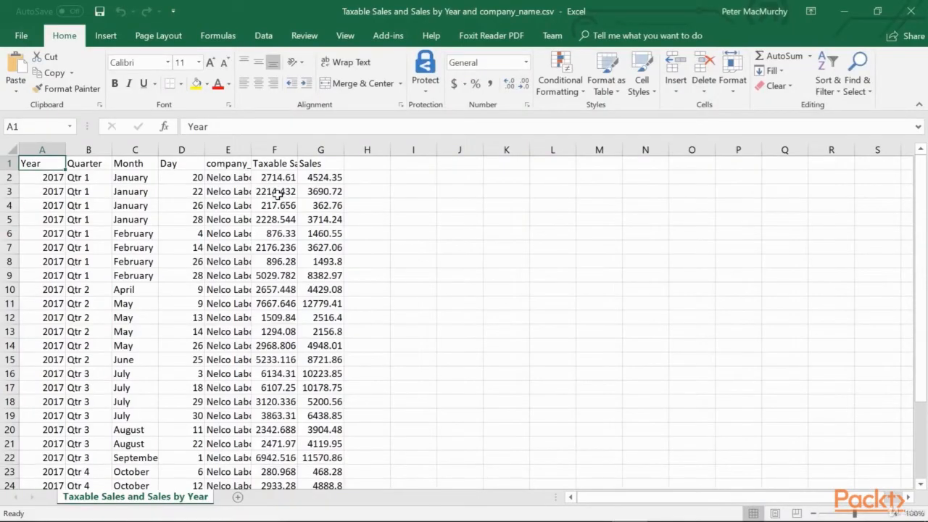
# Apply the Accounting number format with dollar signs to the Taxable Sales and Sales columns
pyautogui.click(278, 149)
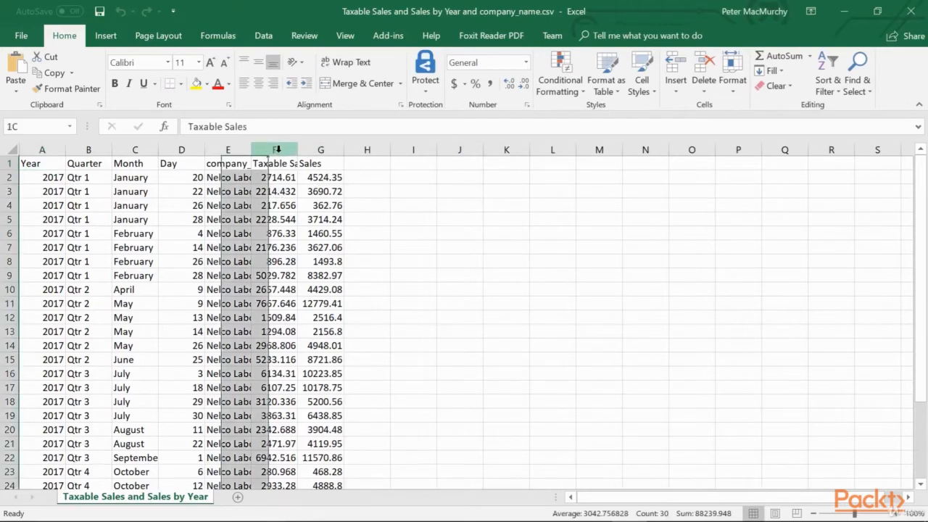
pyautogui.click(455, 83)
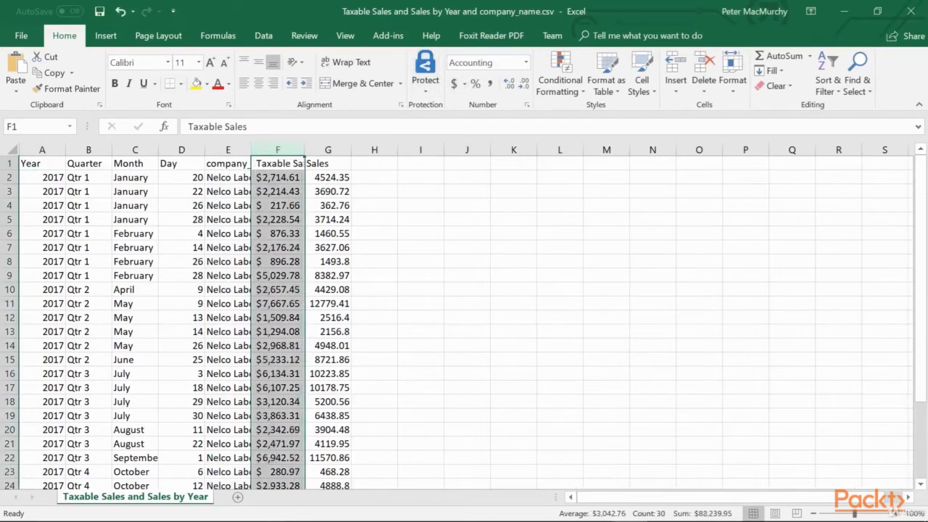
pyautogui.click(331, 145)
pyautogui.click(455, 83)
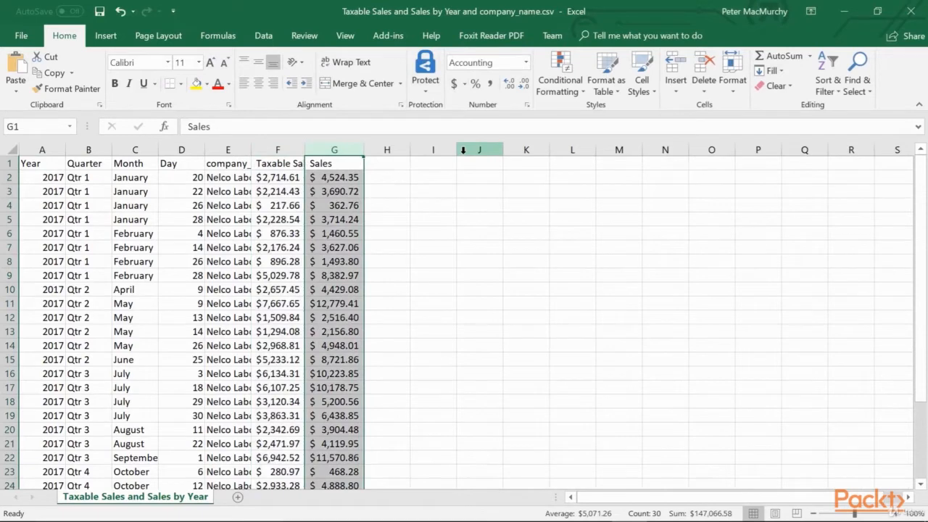
# Examine the exported rows, their Taxable Sales and Sales amounts and the split Year, Quarter, Month and Day columns, and return to Power BI
pyautogui.scroll(-5, 241, 214)
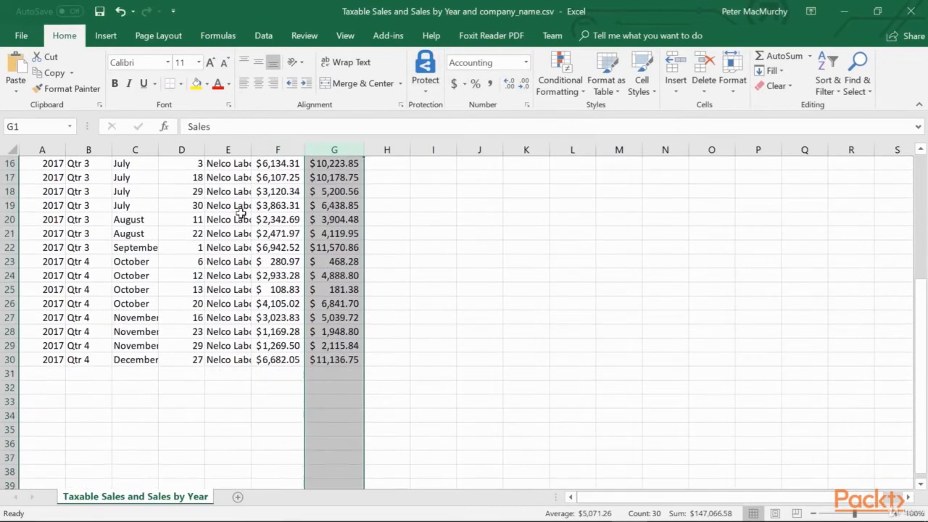
pyautogui.scroll(4, 241, 214)
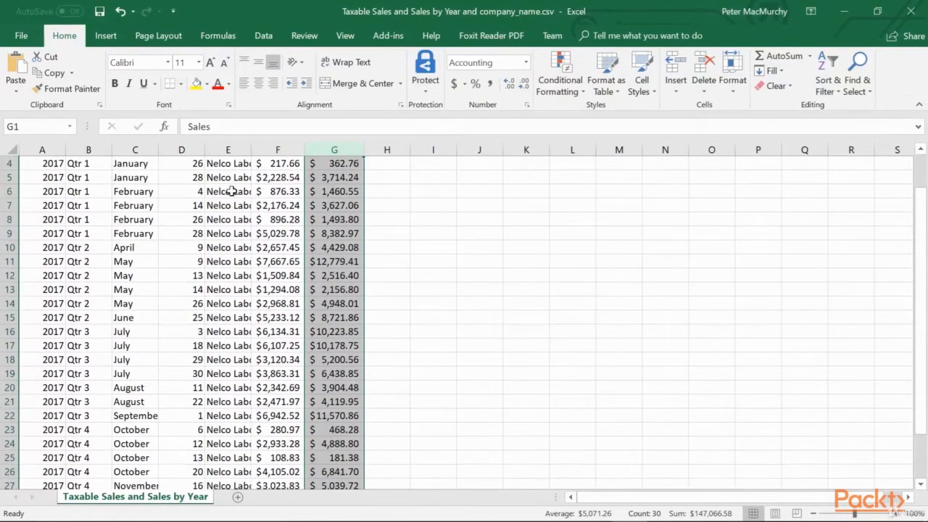
pyautogui.scroll(1, 229, 191)
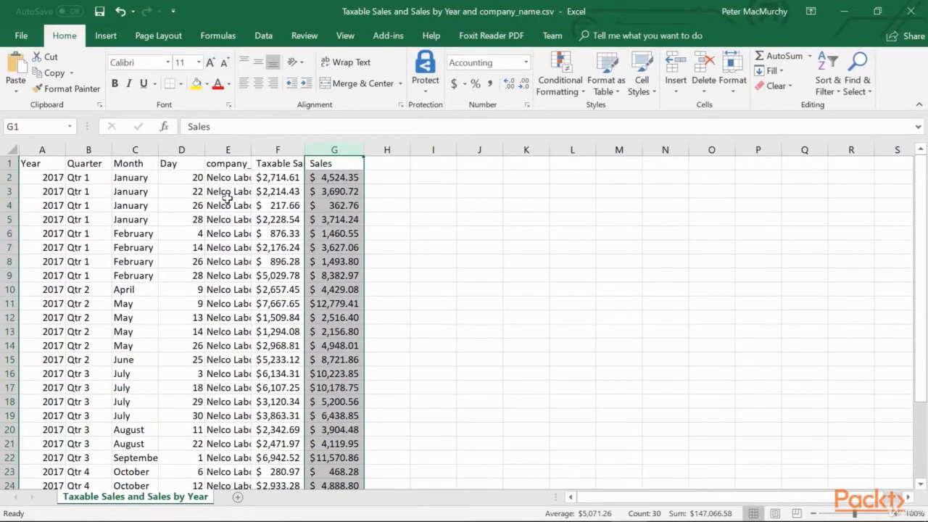
pyautogui.click(282, 165)
pyautogui.click(325, 177)
pyautogui.click(286, 178)
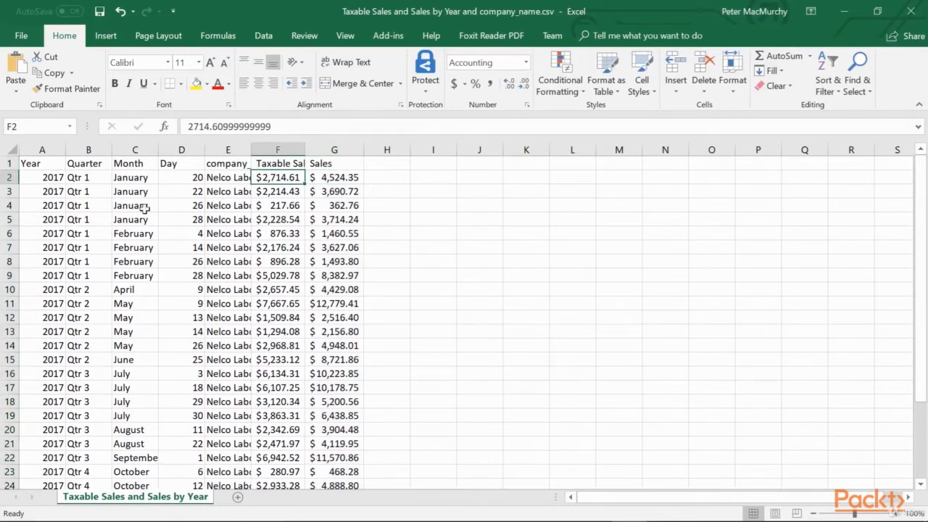
pyautogui.moveTo(48, 165); pyautogui.dragTo(168, 190)
pyautogui.click(167, 191)
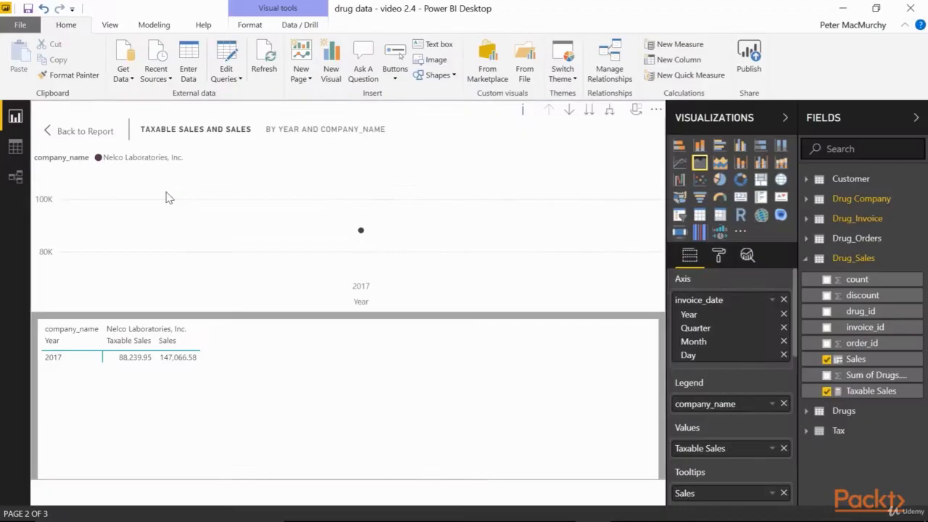
# Change the area chart's axis from Date Hierarchy to the plain invoice_date field
pyautogui.moveTo(168, 194)
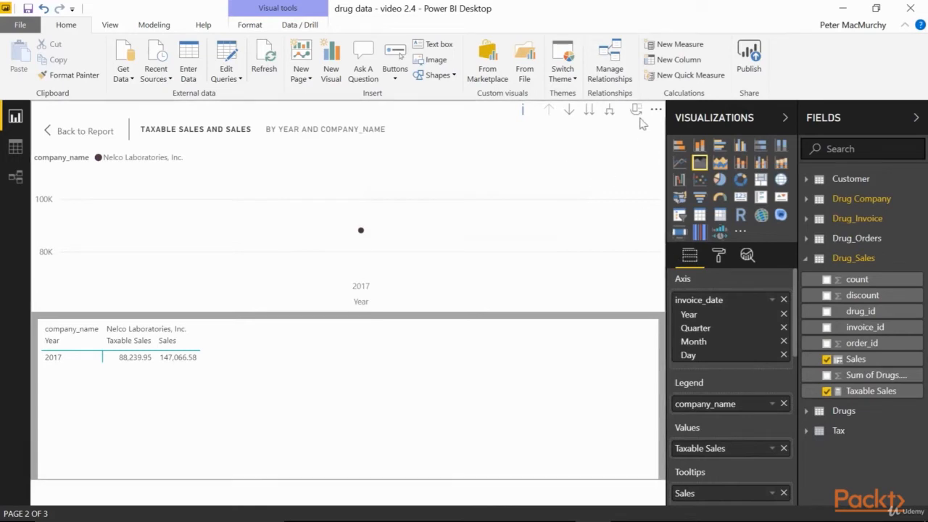
pyautogui.click(772, 300)
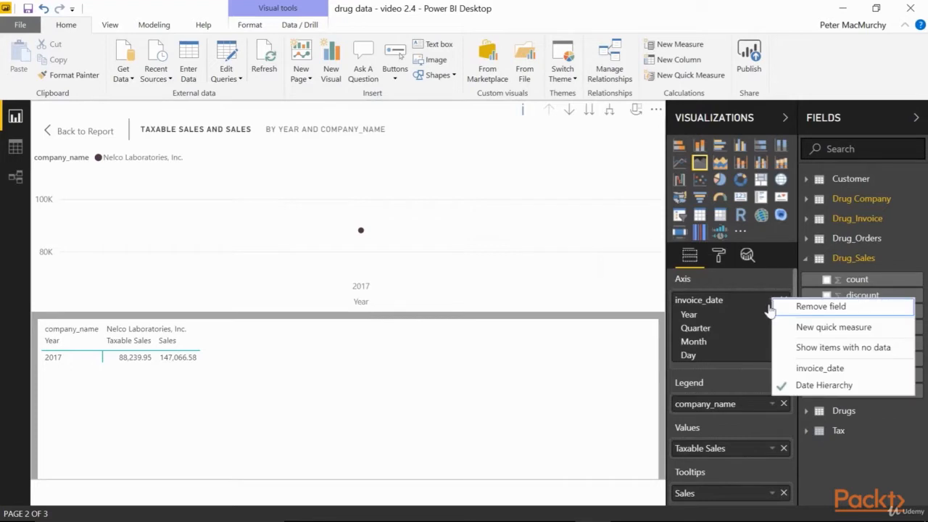
pyautogui.click(805, 368)
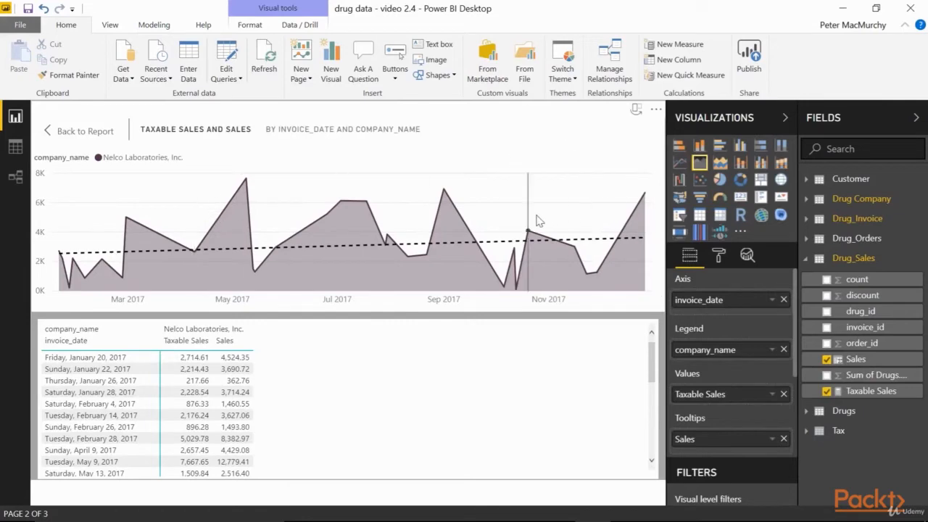
# Export the chart's data by individual date as Taxable Sales and Sales by invoice_date and company_name.csv
pyautogui.click(655, 114)
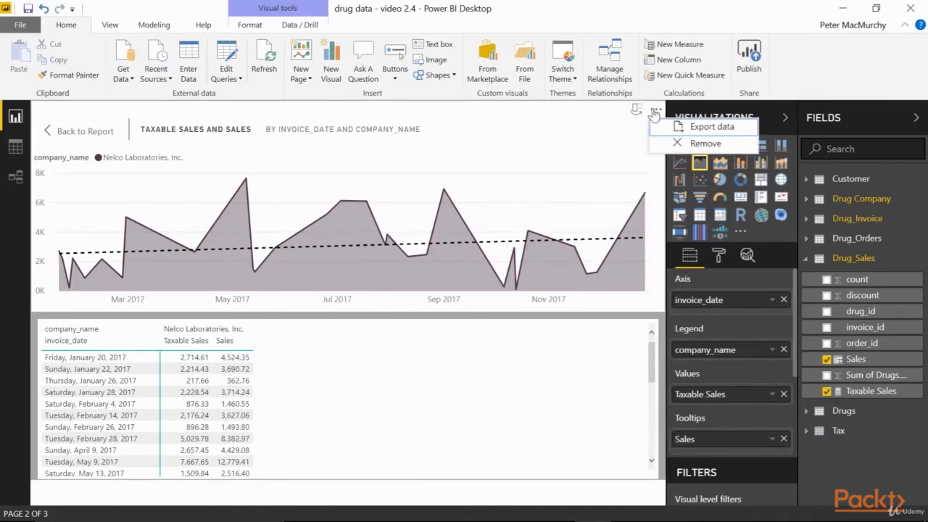
pyautogui.click(659, 129)
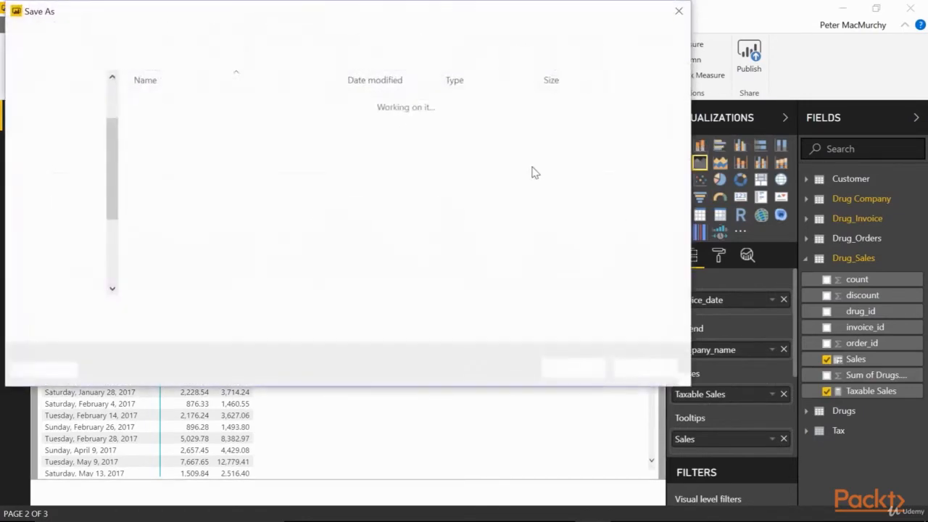
pyautogui.click(558, 372)
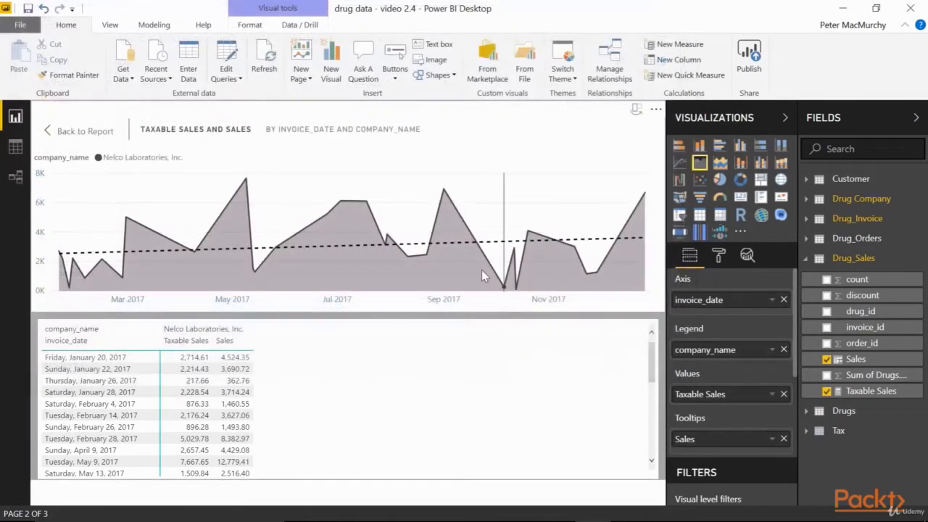
# Open Taxable Sales and Sales by invoice_date and company_name.csv in Excel from File Explorer and autofit the invoice_date column
pyautogui.hotkey('alt', 'Tab')
pyautogui.doubleClick(375, 178)
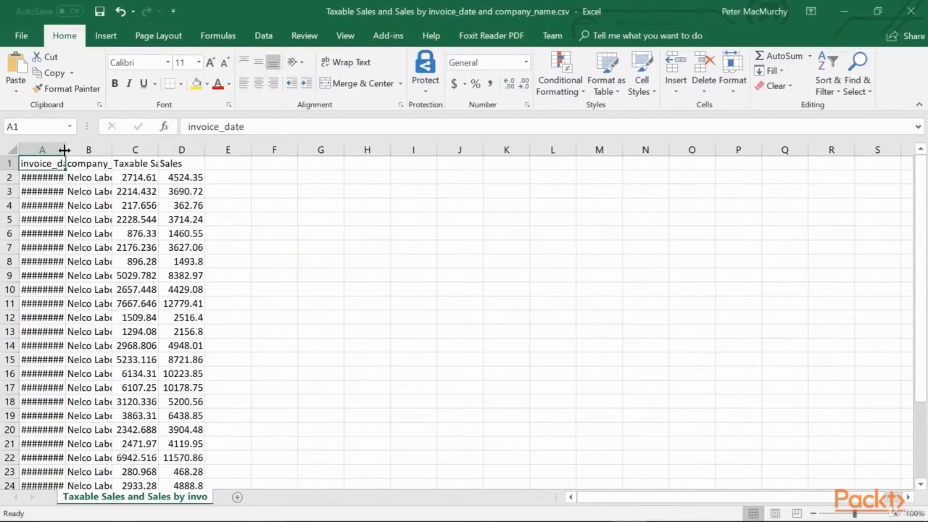
pyautogui.doubleClick(63, 149)
# Examine the full invoice_date values in cells A2 and A3, opening A3's content for editing
pyautogui.click(75, 178)
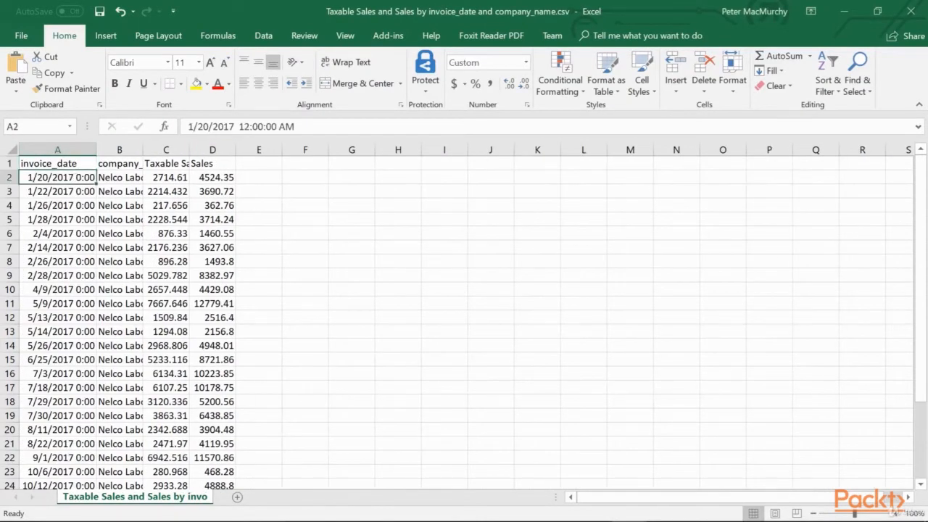
pyautogui.click(69, 192)
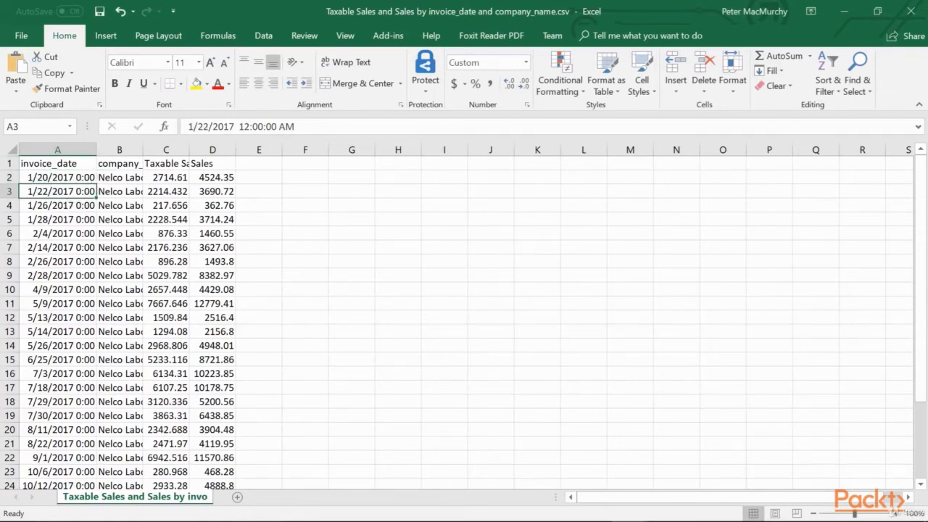
pyautogui.click(263, 127)
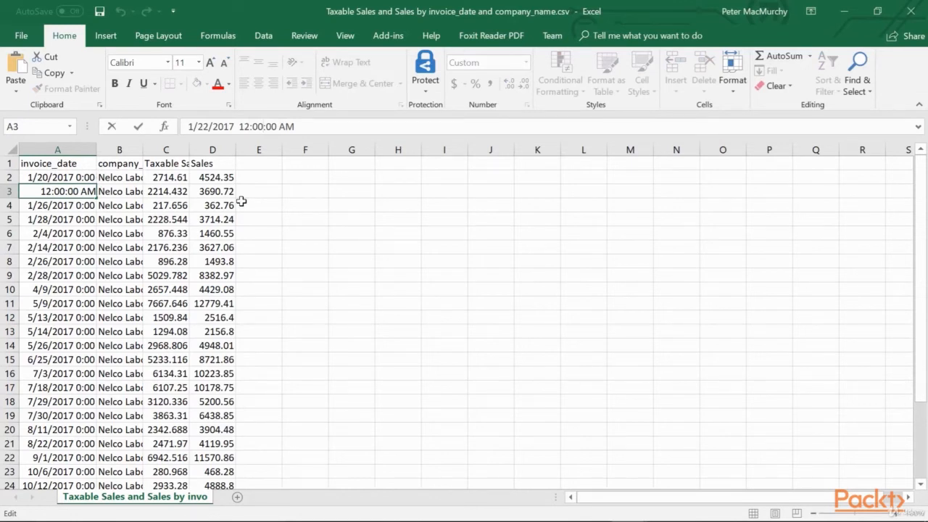
# Switch to the Power BI service in the browser, export the Business Overview dashboard's Sales, Taxed Sales tile to Excel, and open the downloaded CSV
pyautogui.hotkey('alt', 'Tab')
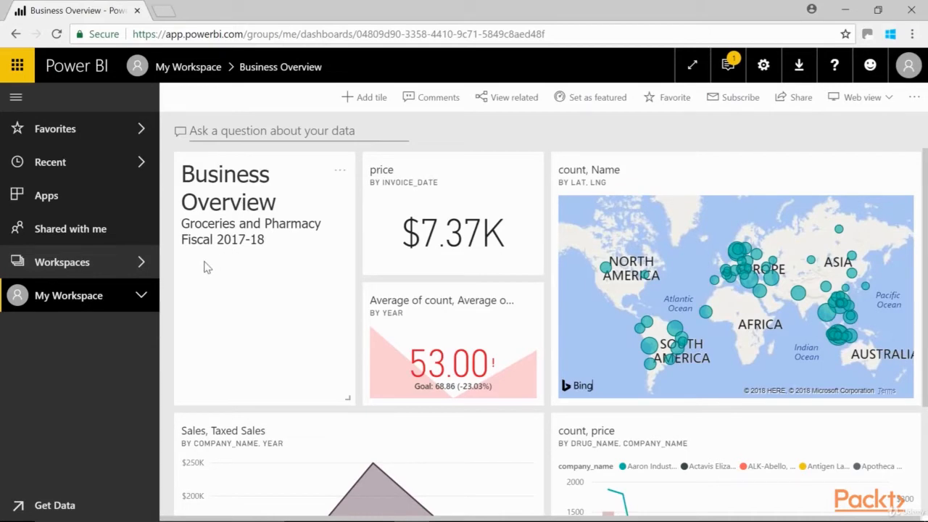
pyautogui.scroll(-2, 221, 300)
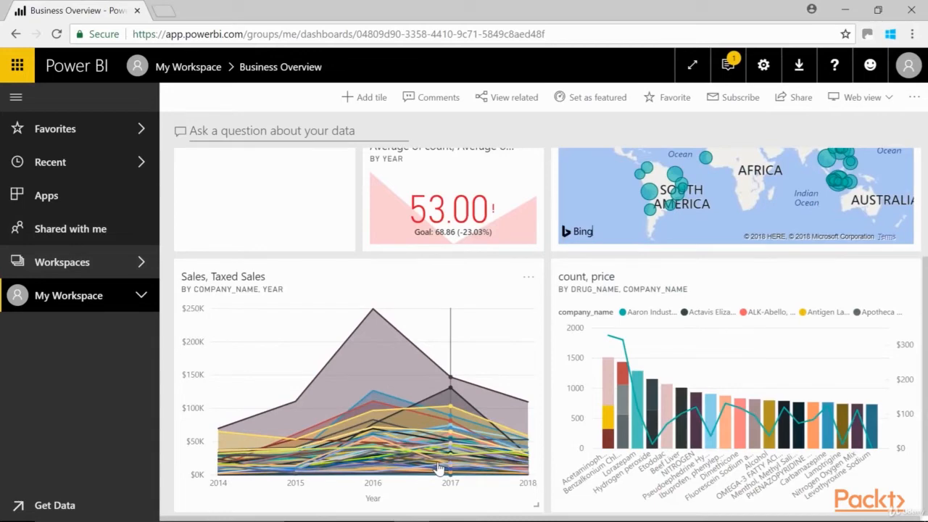
pyautogui.click(527, 278)
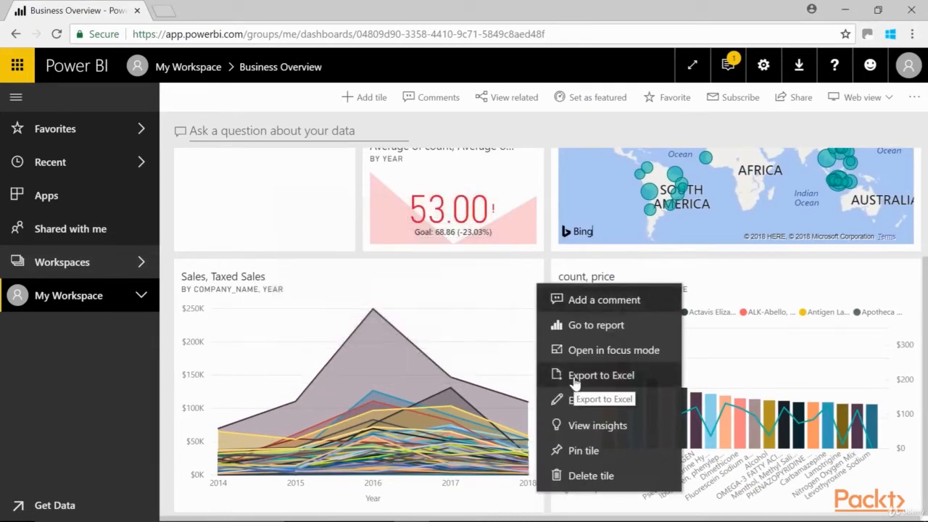
pyautogui.click(574, 380)
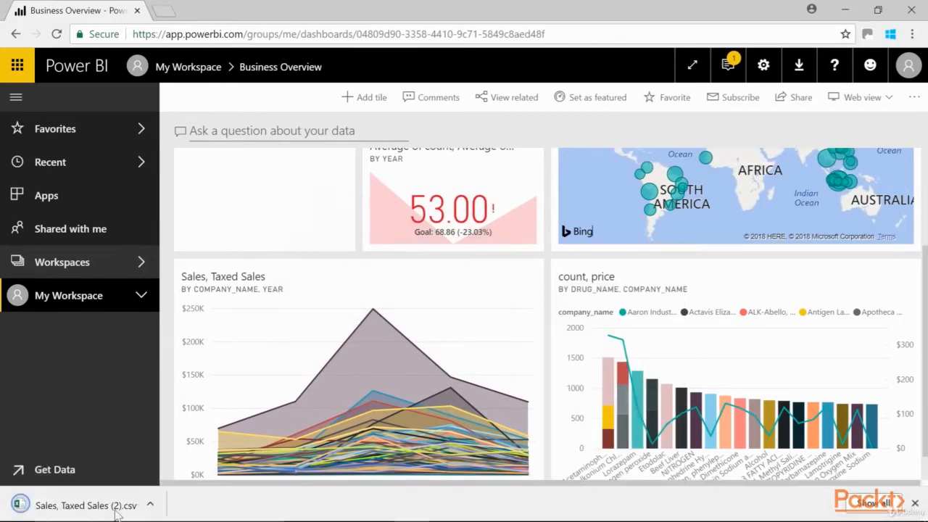
pyautogui.click(114, 510)
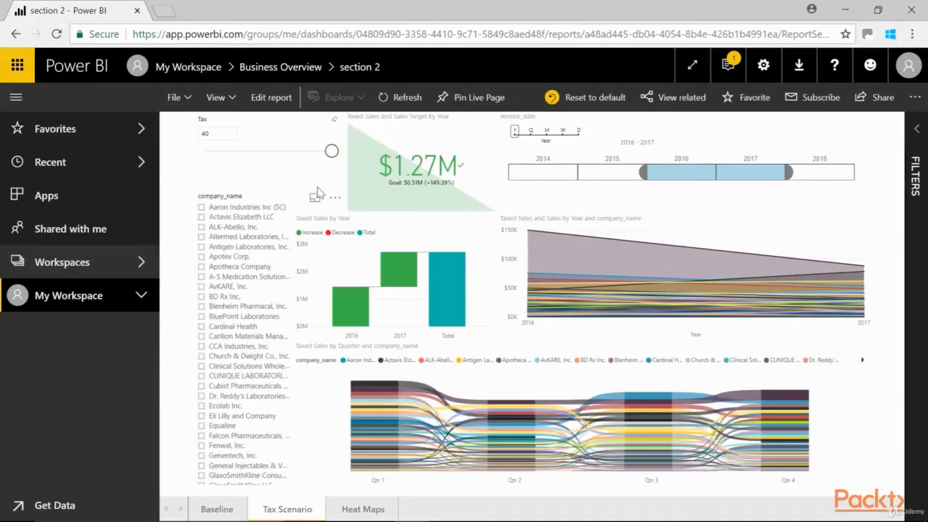
# Filter the Tax Scenario page to Cardinal Health, show the data behind the Taxed Sales and Sales area chart, and return to the report
pyautogui.click(202, 326)
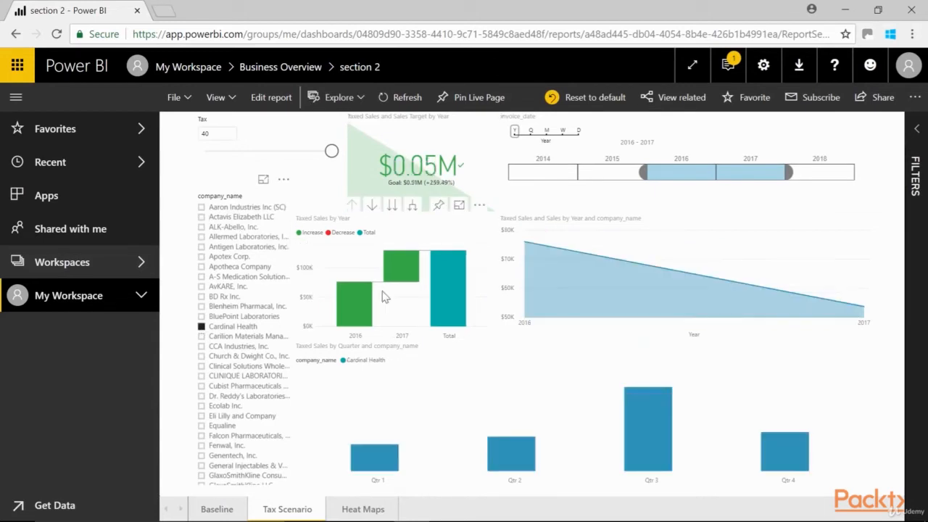
pyautogui.click(864, 206)
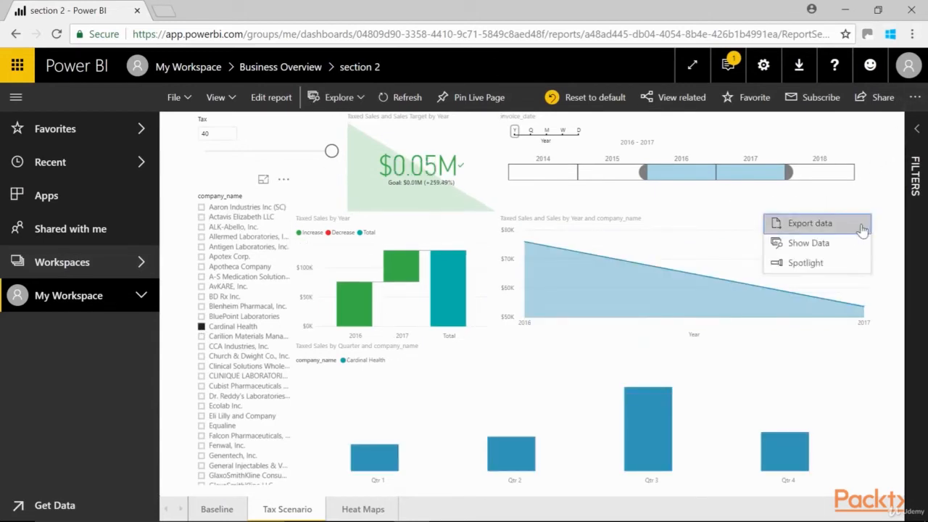
pyautogui.click(798, 232)
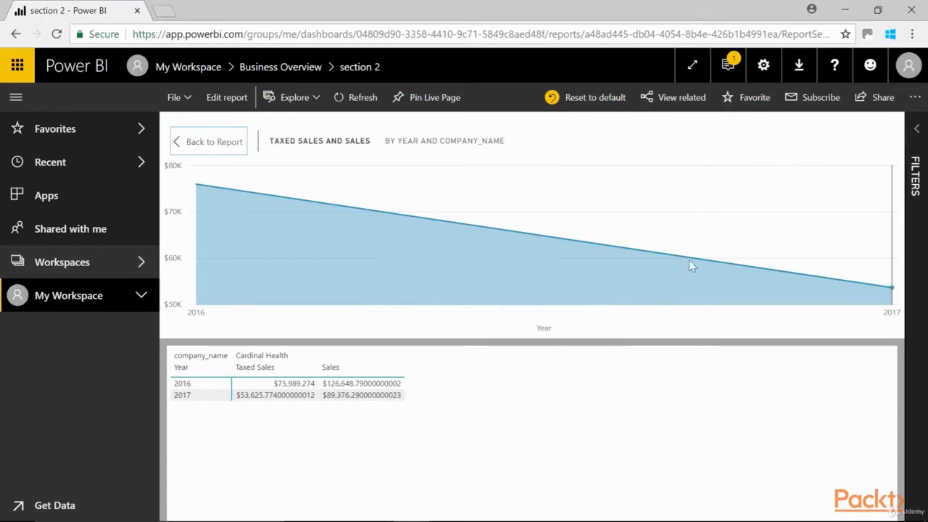
pyautogui.click(210, 142)
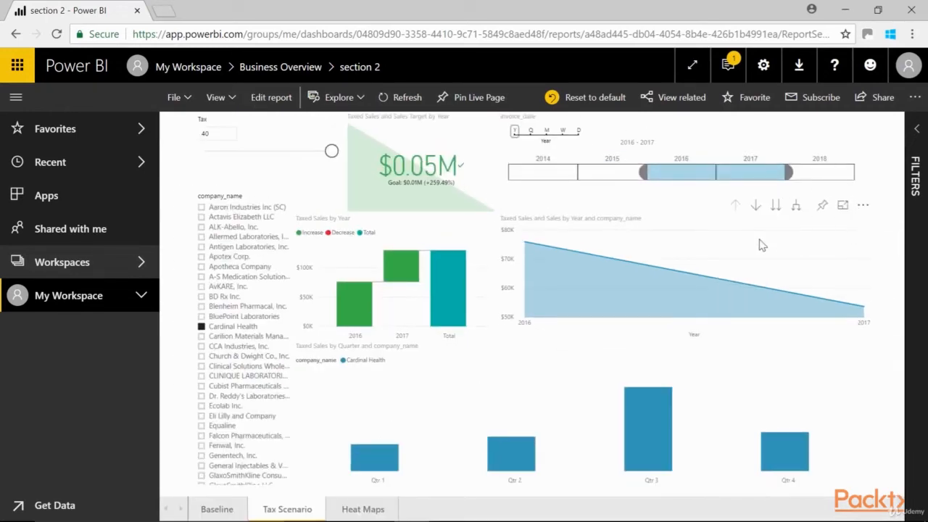
# Export the underlying data of the Taxed Sales and Sales by Year and company_name area chart in .xlsx (Excel) format
pyautogui.click(864, 206)
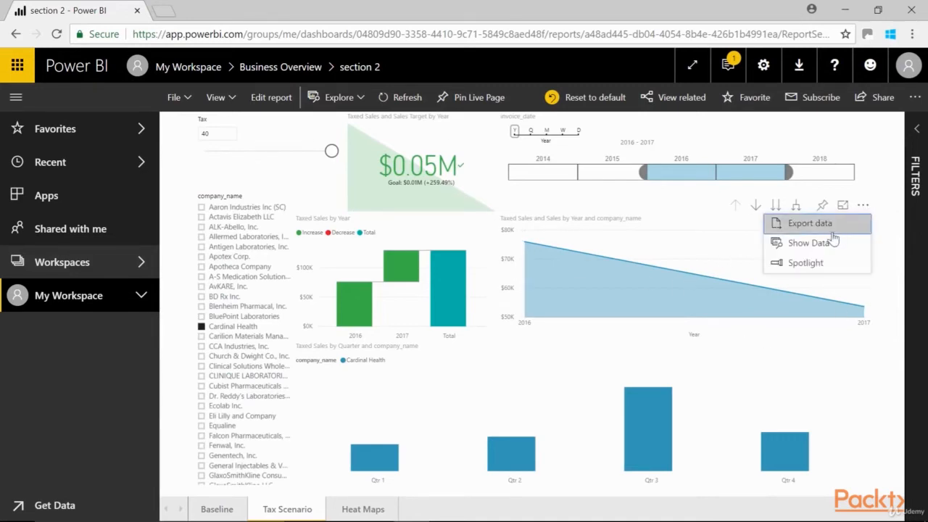
pyautogui.click(834, 217)
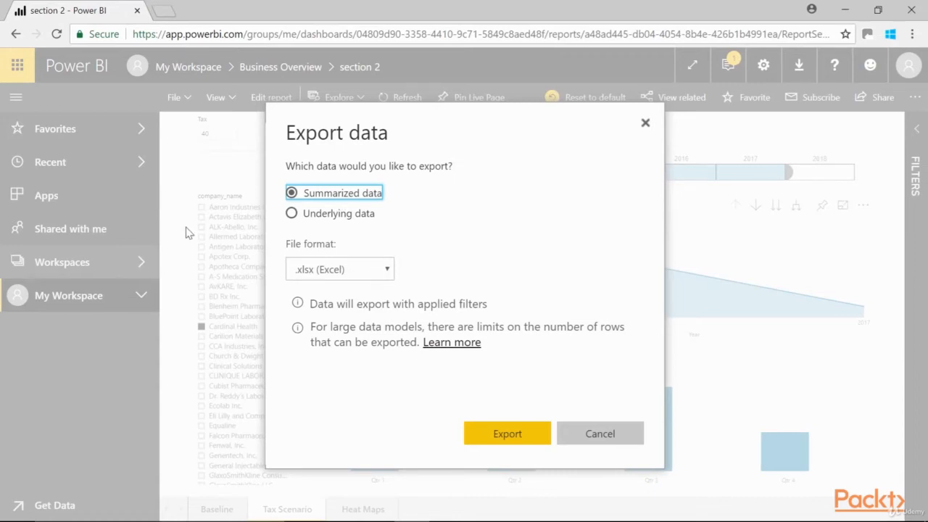
pyautogui.click(293, 214)
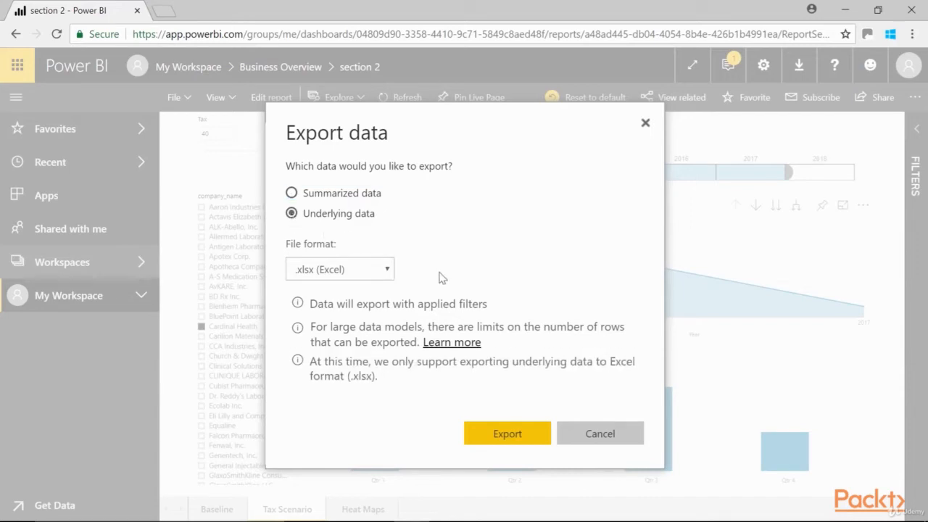
pyautogui.click(386, 271)
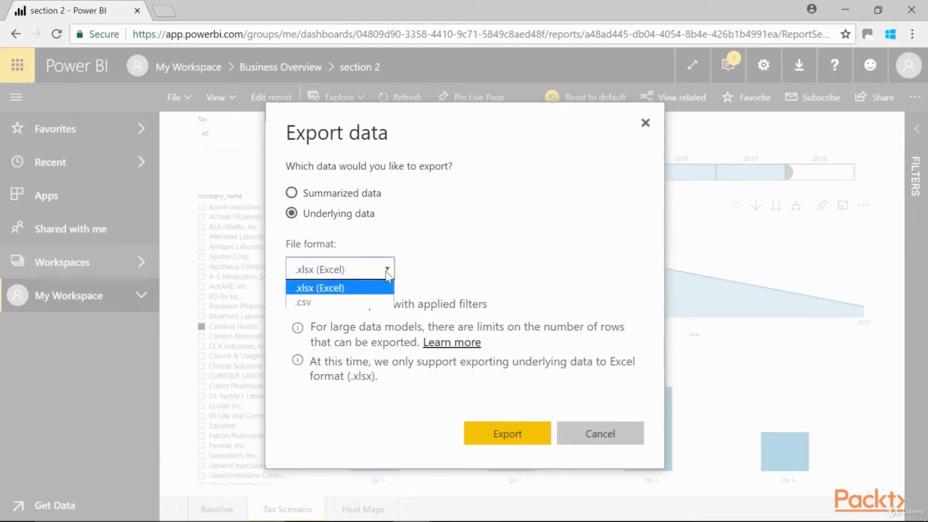
pyautogui.click(468, 255)
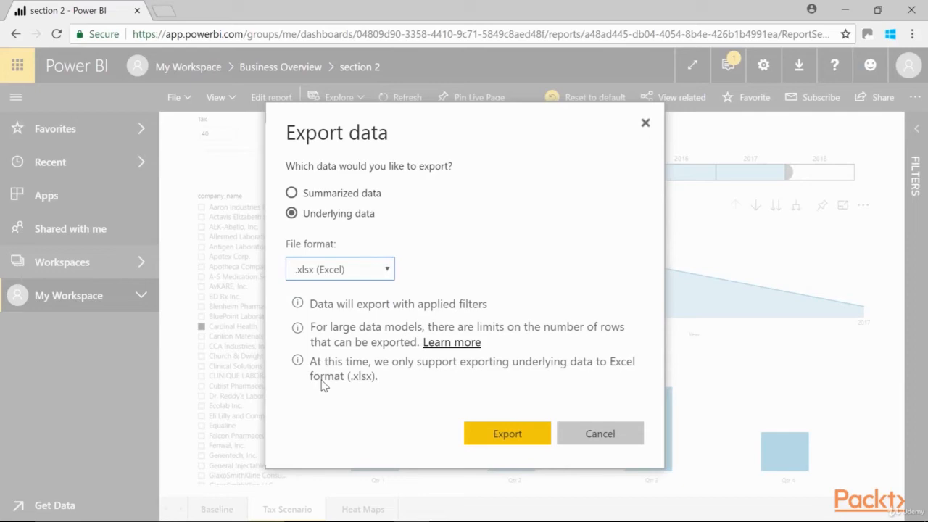
pyautogui.click(506, 433)
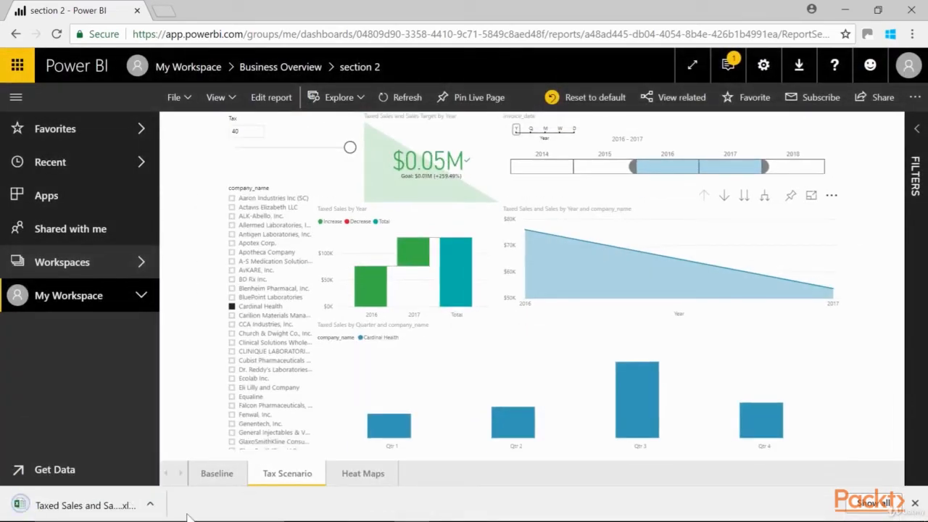
# Open the downloaded Taxed Sales and Sales workbook in Excel and autofit the Sales, Taxed Sales and Sum of Sales columns
pyautogui.click(84, 505)
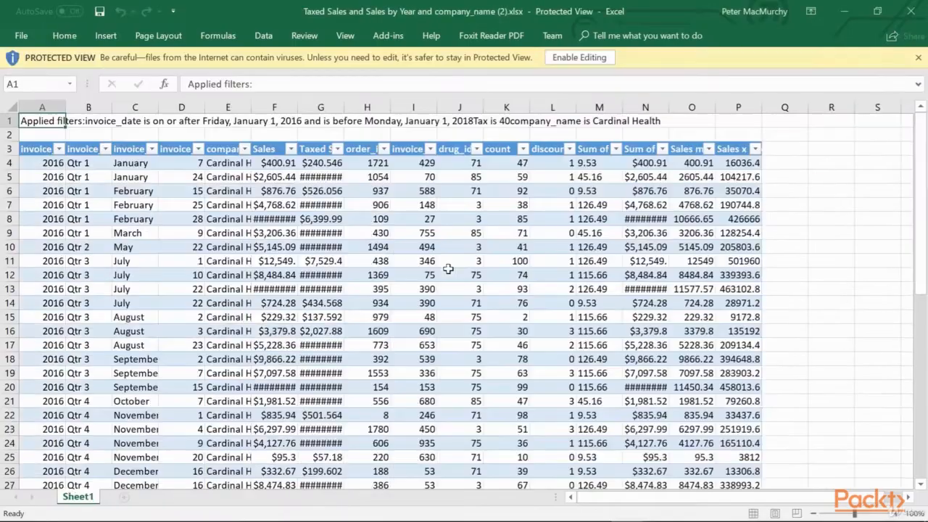
pyautogui.doubleClick(690, 98)
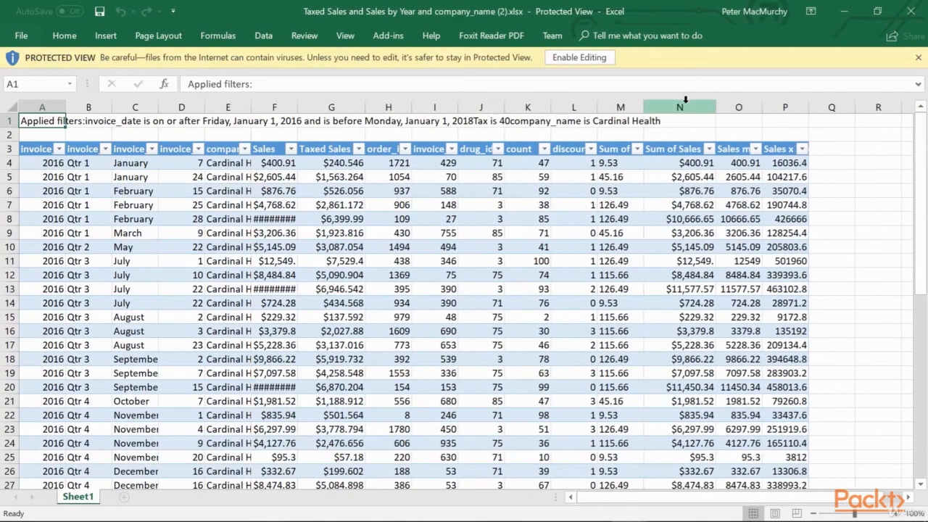
pyautogui.doubleClick(297, 110)
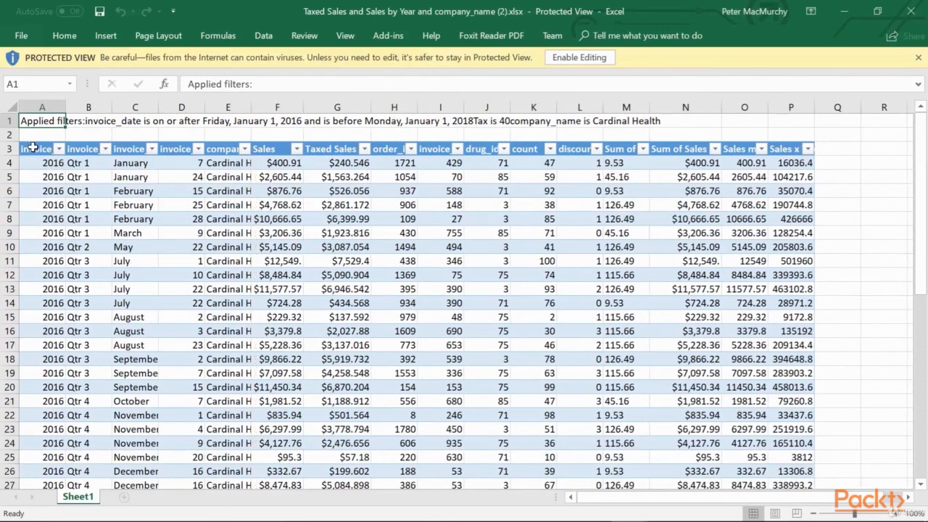
# Examine the applied filters in row 1 and the row 3 headers for invoice year, order_id, invoice, drug_id, count and discount
pyautogui.click(33, 148)
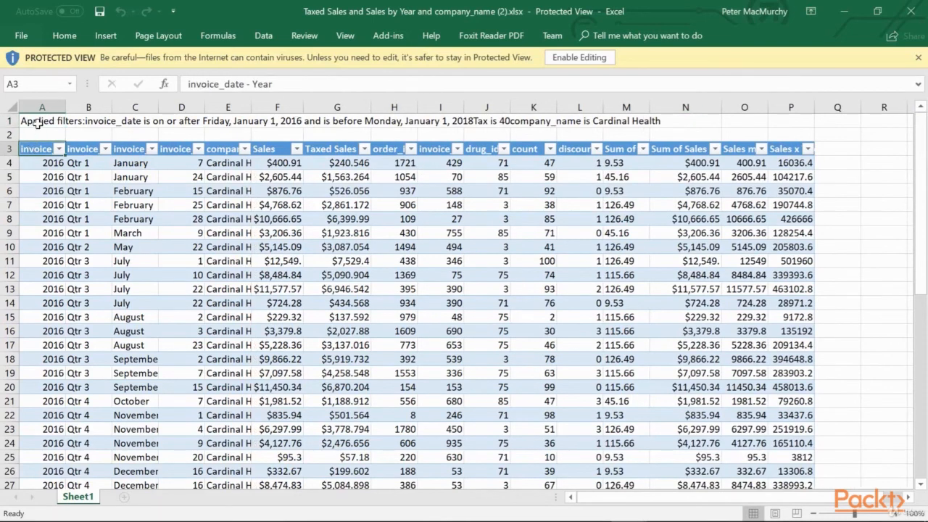
pyautogui.moveTo(35, 121); pyautogui.dragTo(656, 122)
pyautogui.click(659, 135)
pyautogui.click(379, 145)
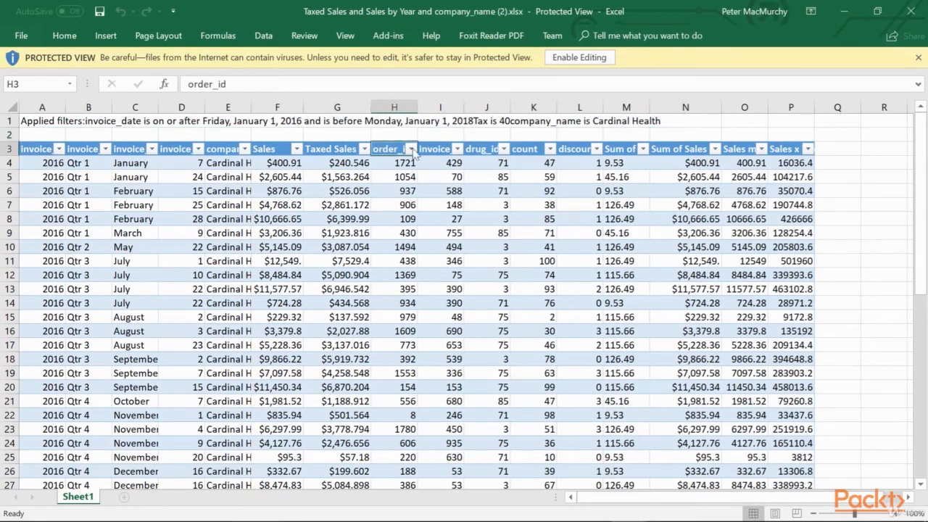
pyautogui.click(439, 148)
pyautogui.click(484, 149)
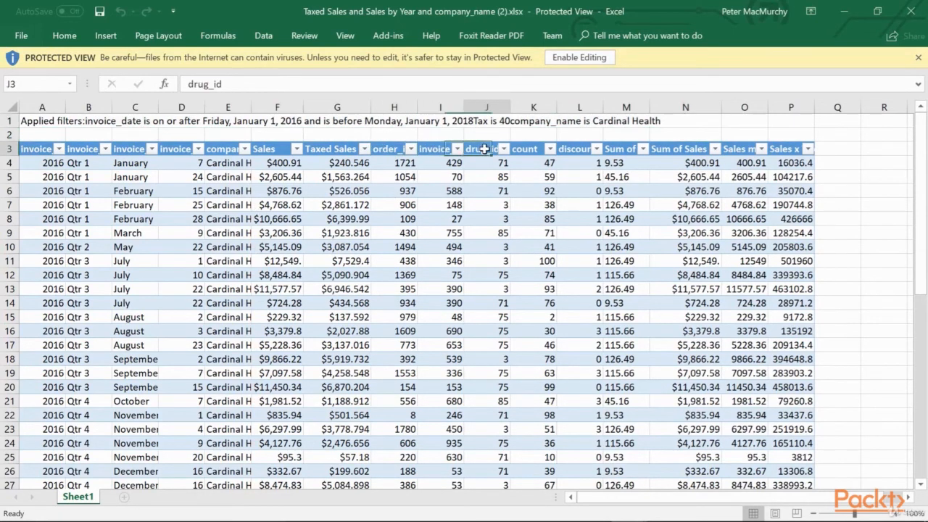
pyautogui.click(529, 149)
pyautogui.click(572, 149)
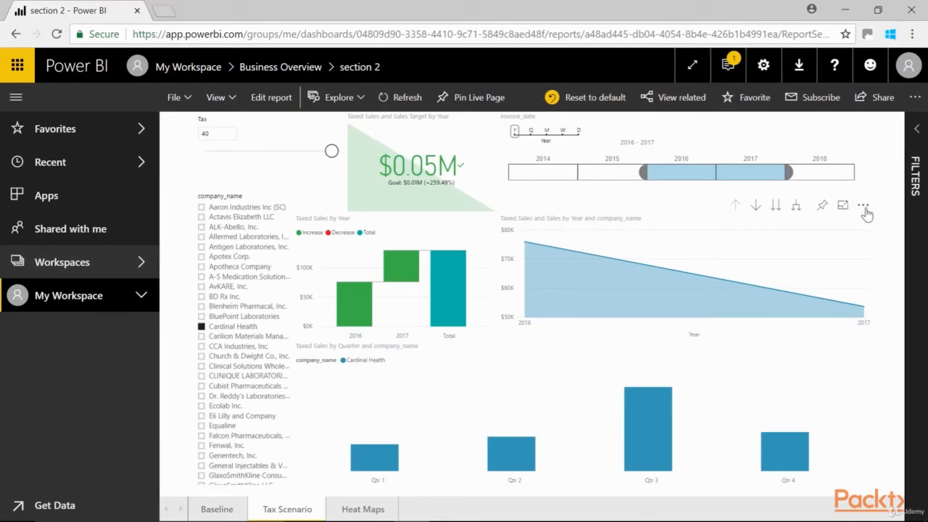
# Return to the Power BI report in the browser and export the area chart's summarized data in .csv format
pyautogui.click(863, 205)
pyautogui.click(783, 222)
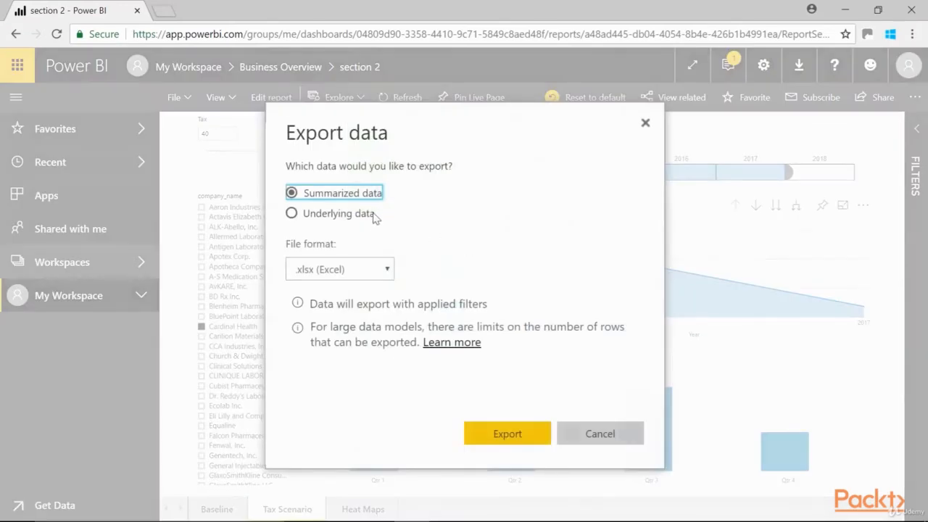
pyautogui.click(383, 270)
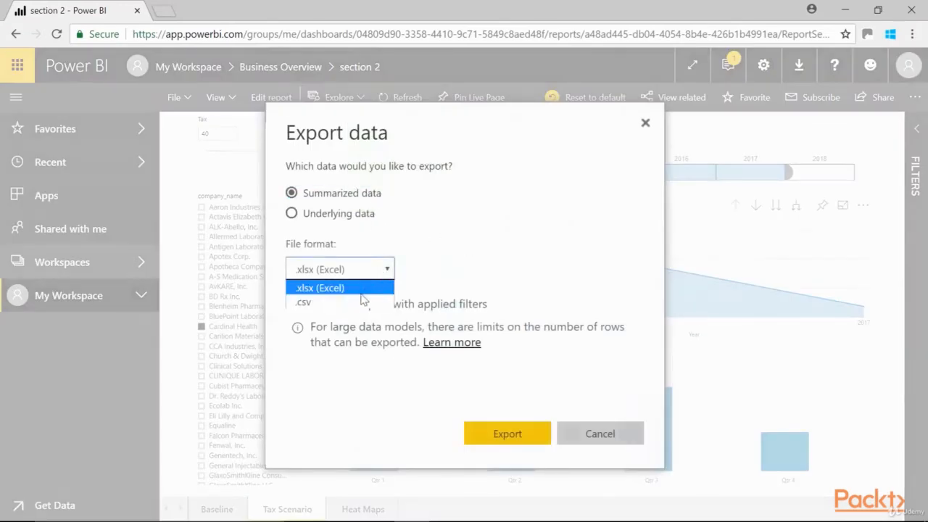
pyautogui.click(364, 301)
pyautogui.click(485, 432)
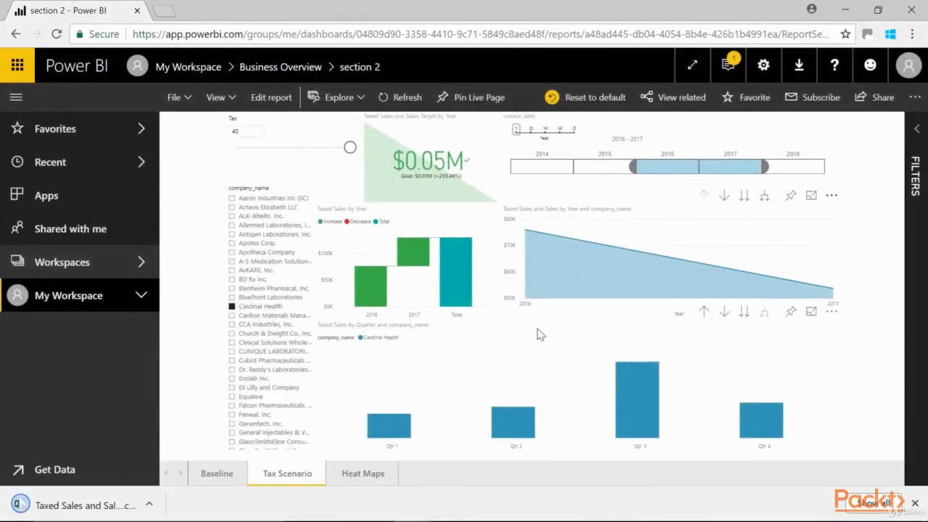
# Open the downloaded Taxed Sales and Sales CSV in Excel and autofit the Sales and Taxed Sales columns
pyautogui.click(80, 505)
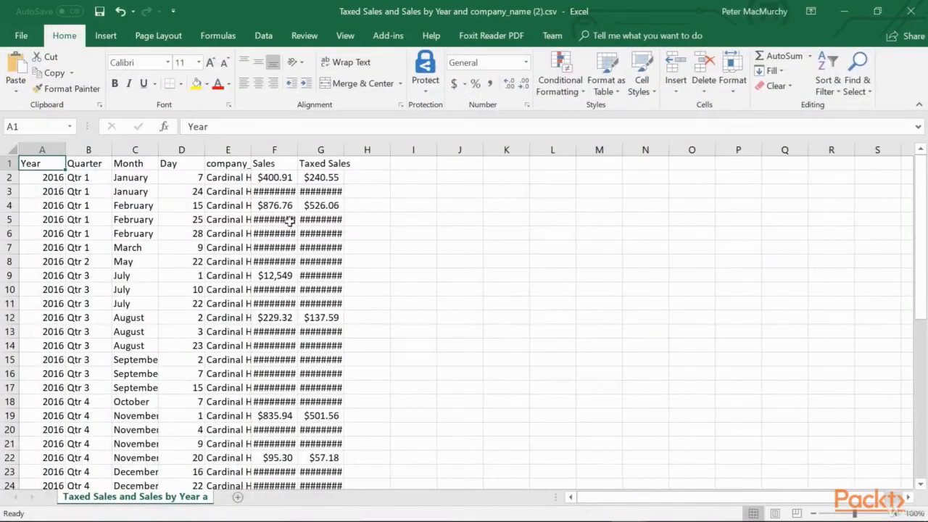
pyautogui.doubleClick(298, 149)
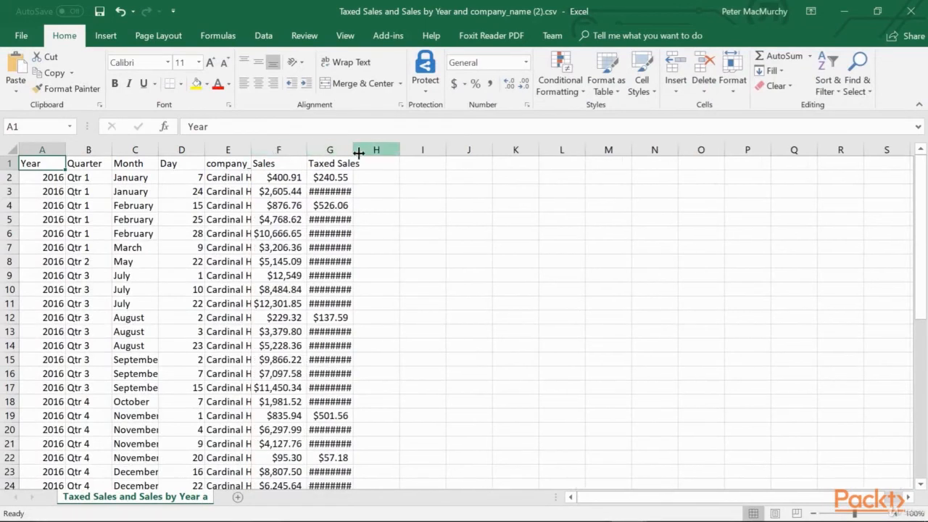
pyautogui.doubleClick(353, 149)
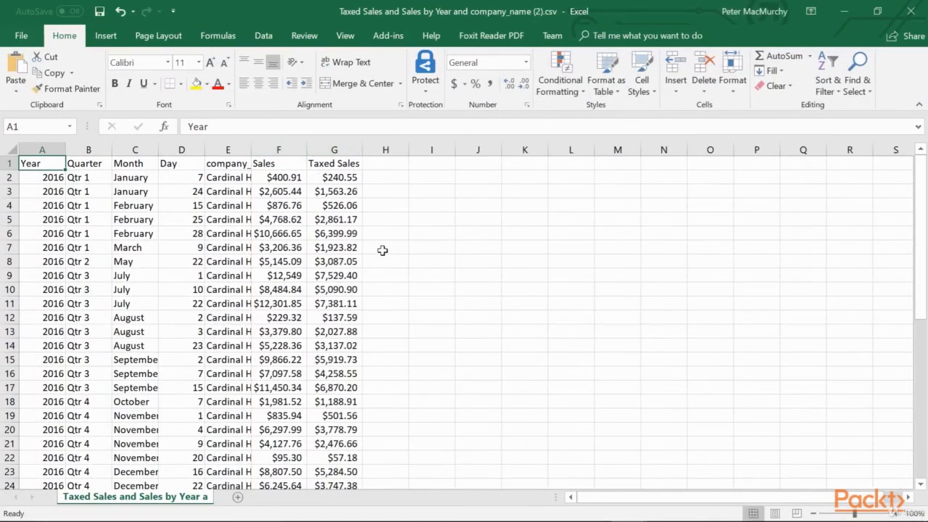